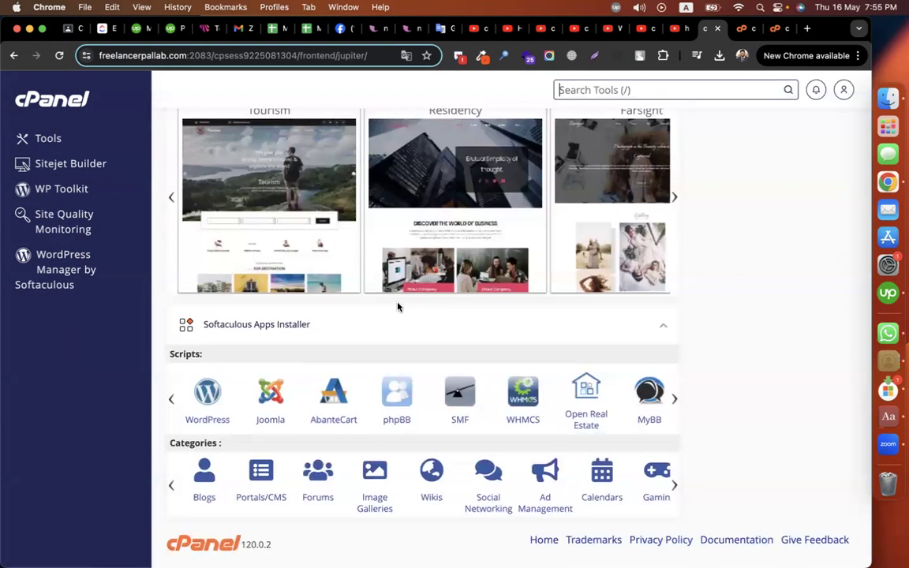
Step: Open the WordPress script page in cPanel's Softaculous Apps Installer
left_click(208, 397)
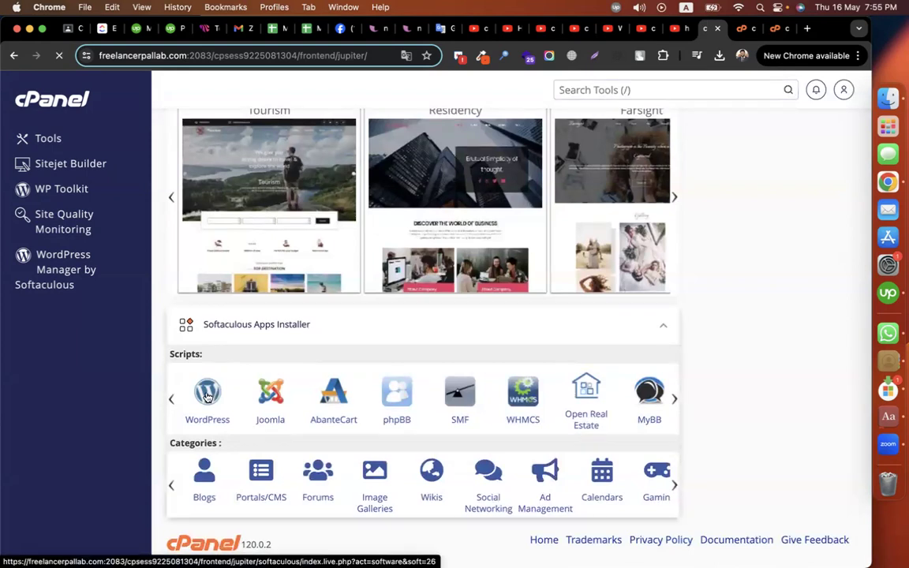
scroll(629, 323, "down", 4)
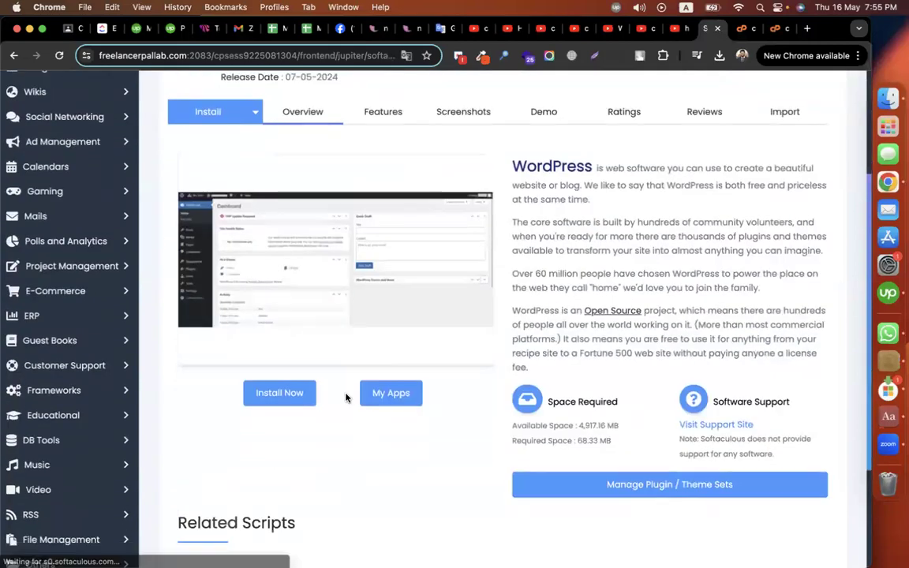
Step: Open the WordPress install form and leave the In Directory field empty, clearing 'codemanbd'
left_click(284, 395)
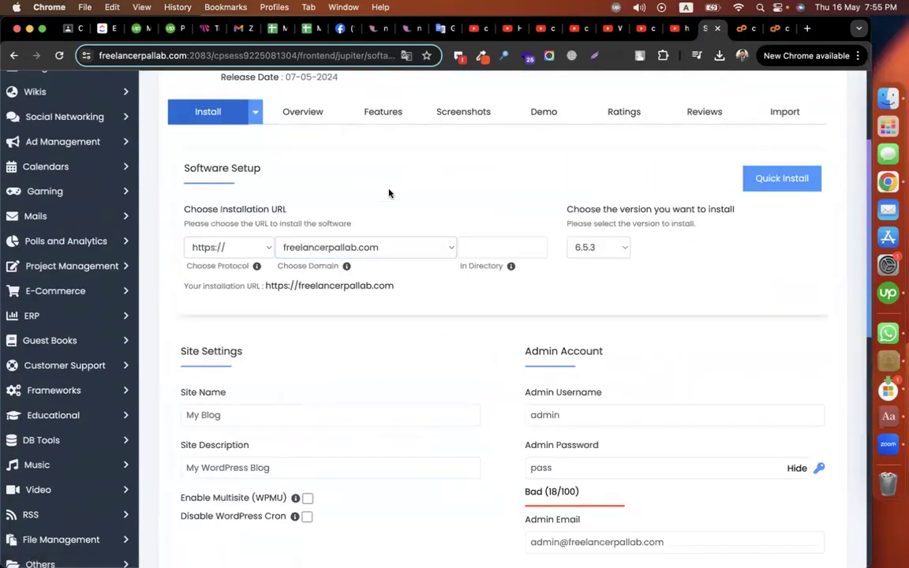
left_click(315, 249)
left_click(316, 249)
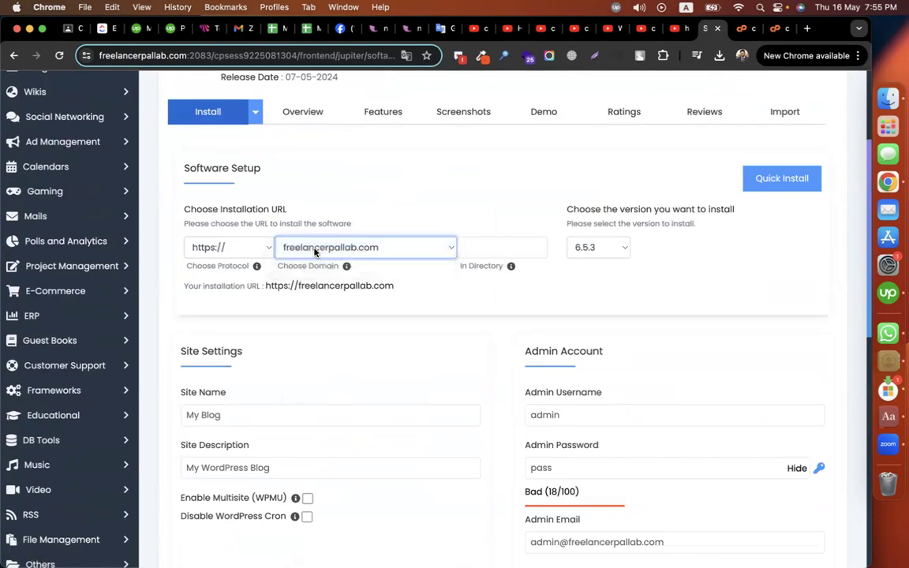
left_click(461, 198)
left_click(503, 245)
type("codemanbd")
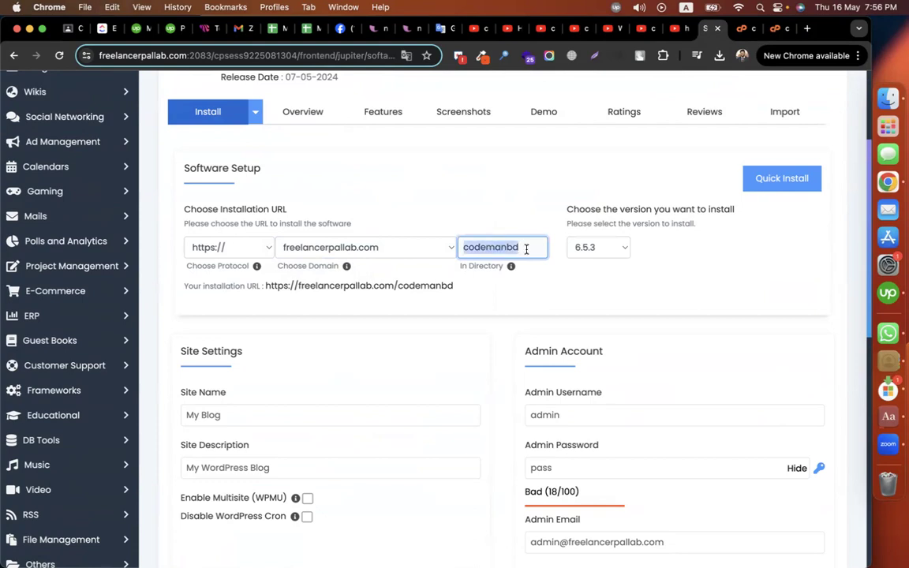
key("super+a")
key("BackSpace")
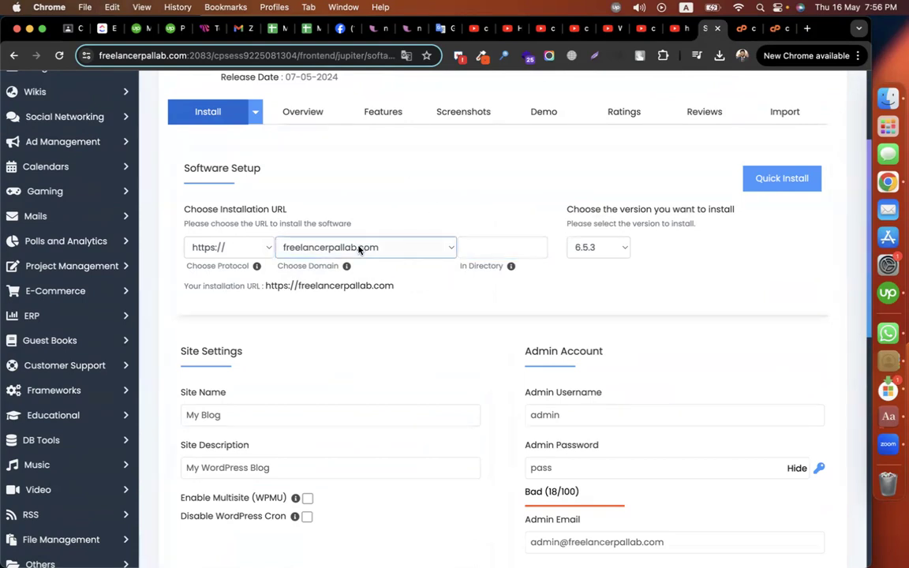
Step: Set Choose Domain to the root freelancerpallab.com rather than blog.freelancerpallab.com
left_click(363, 247)
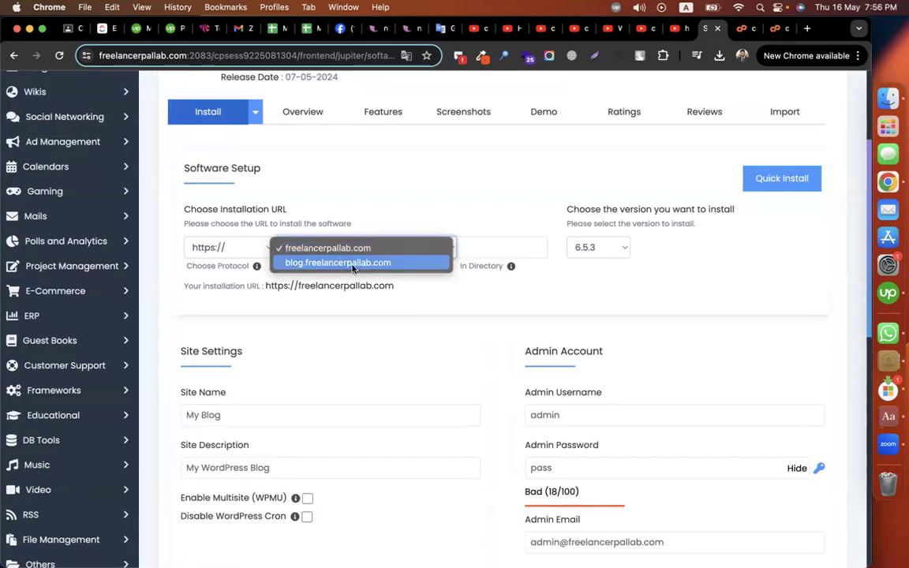
left_click(352, 266)
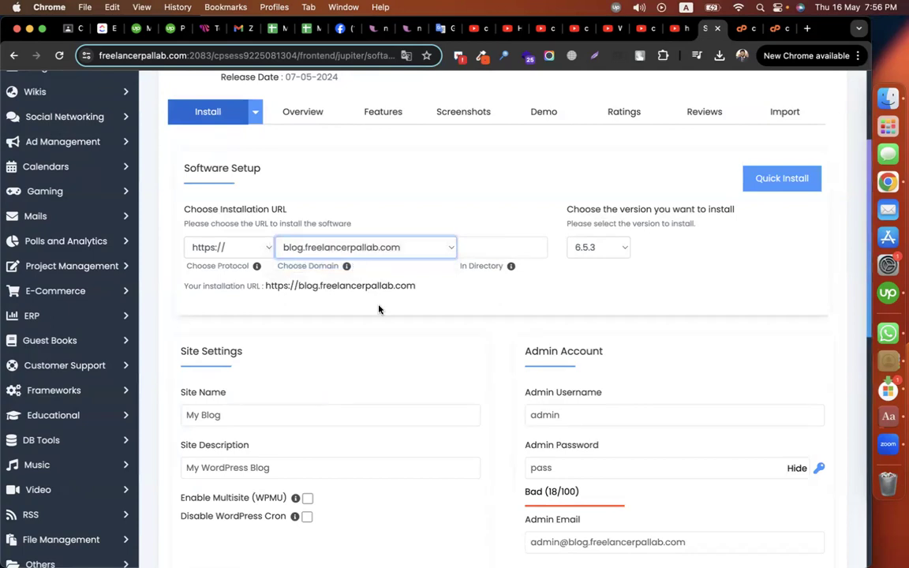
left_click(364, 247)
left_click(343, 235)
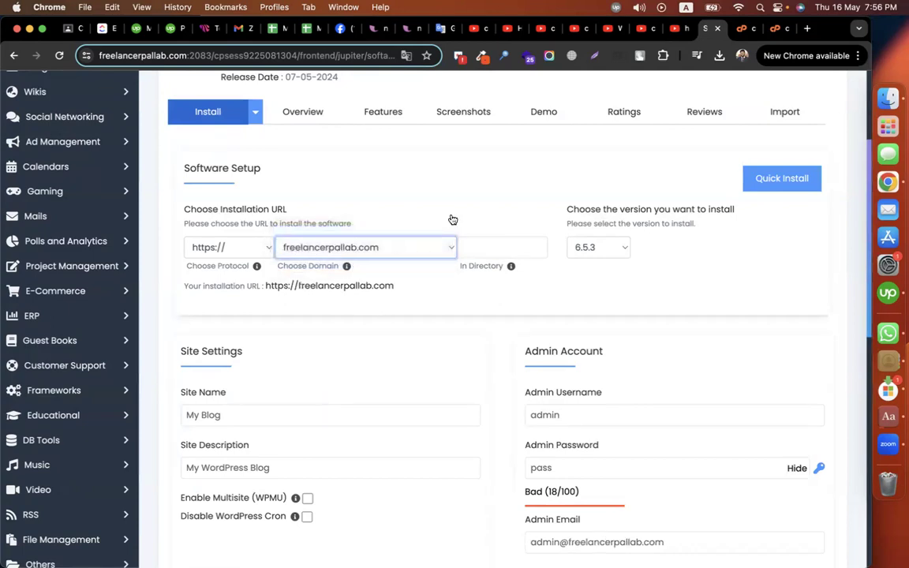
scroll(452, 220, "down", 3)
Step: Replace the Site Name with the owner's name and the Site Description with 'portfolio website'
triple_click(229, 292)
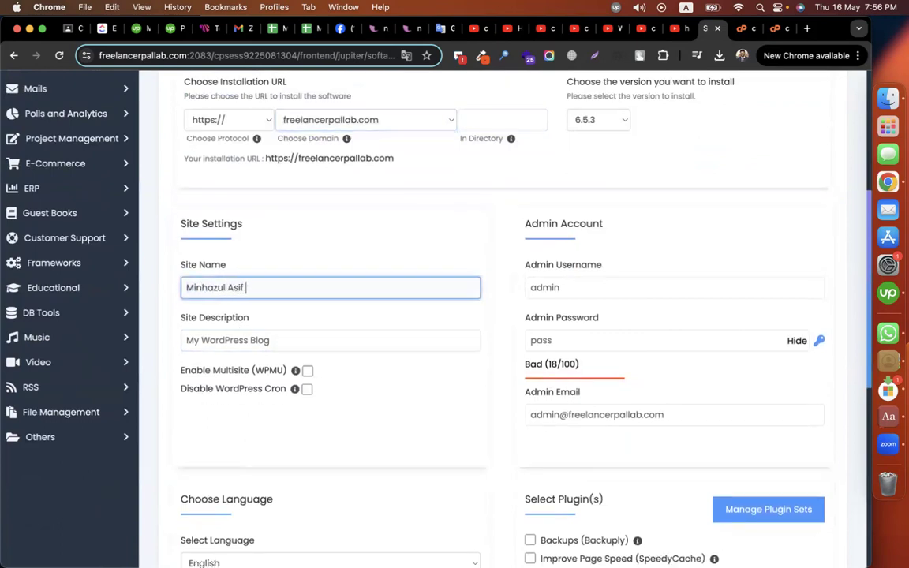
triple_click(291, 340)
type("portfolio website")
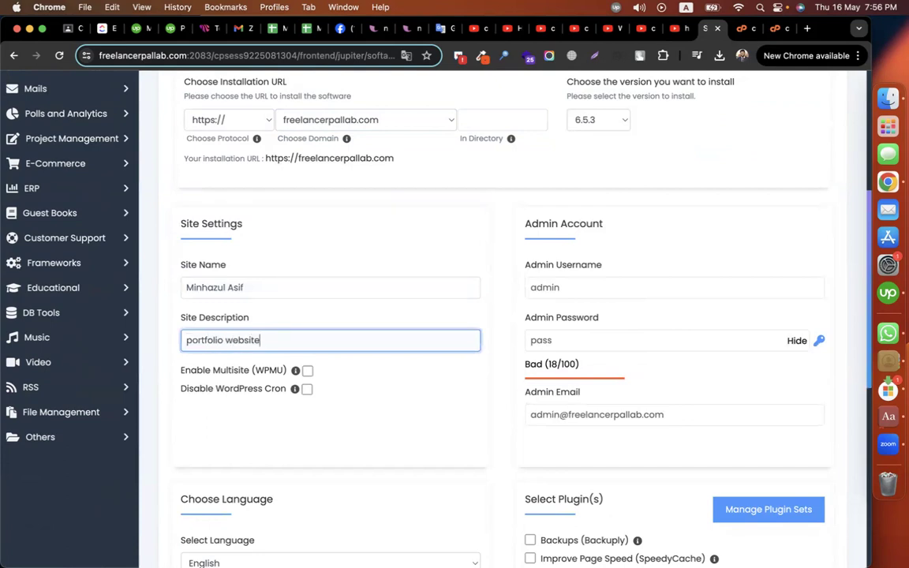
left_click(236, 289)
key("ctrl+Right")
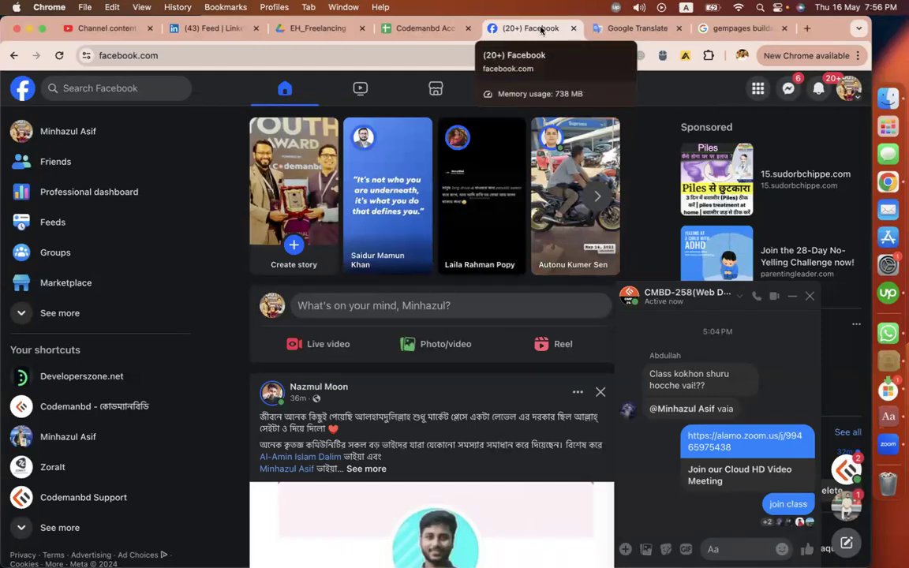
key("ctrl+Left")
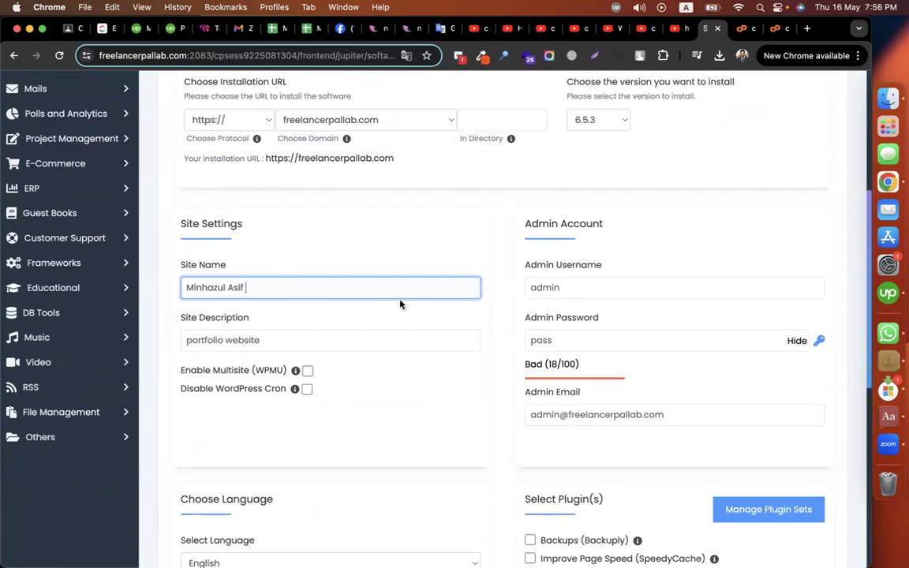
Step: Enter a new admin username and a strong admin password, leaving the admin email unchanged
left_click(610, 286)
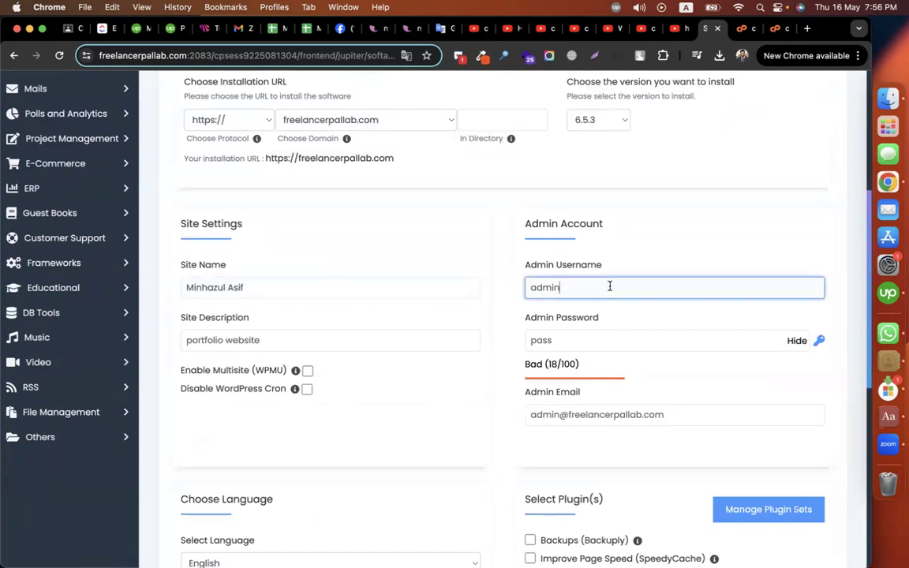
double_click(610, 287)
type("minh")
scroll(706, 237, "down", 1)
double_click(618, 309)
type("Minhaz")
left_click(795, 308)
type("1••••••")
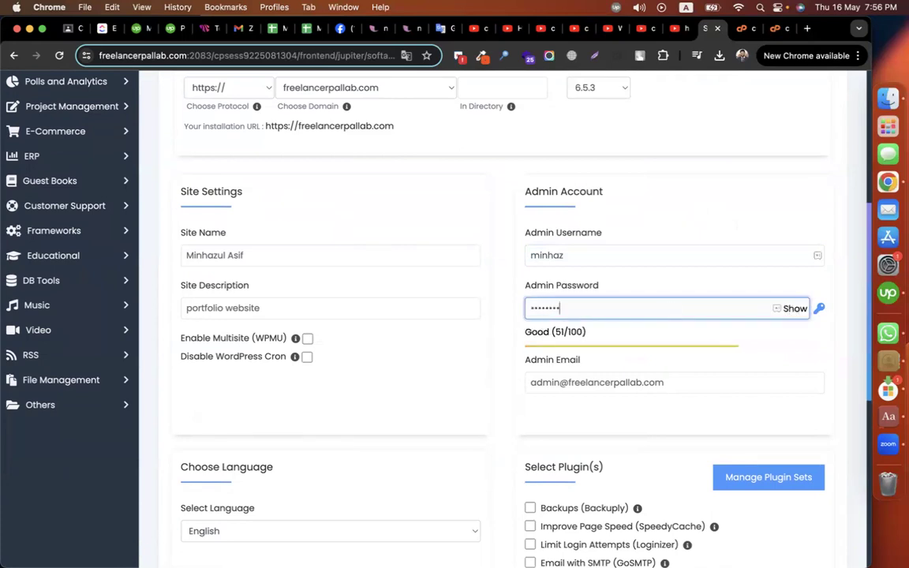
triple_click(576, 383)
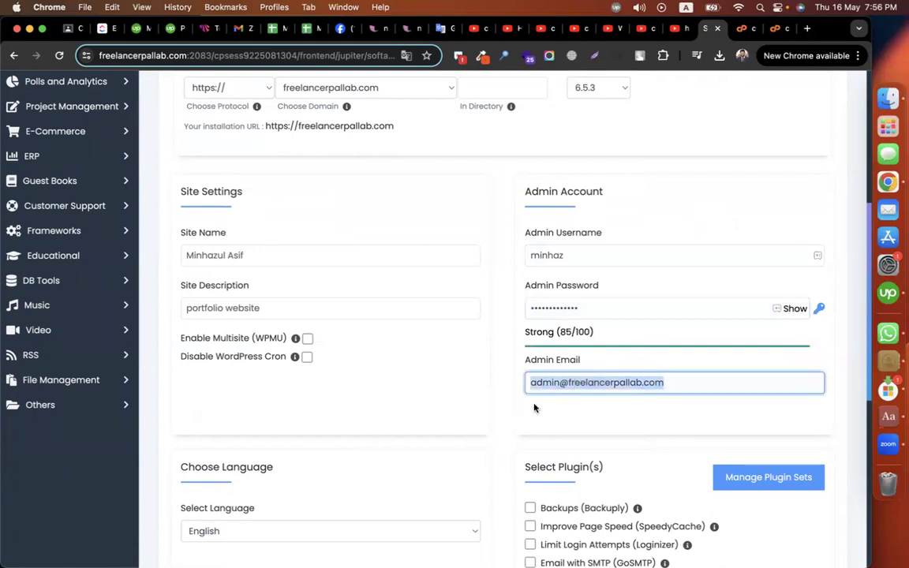
left_click(508, 419)
scroll(507, 418, "down", 3)
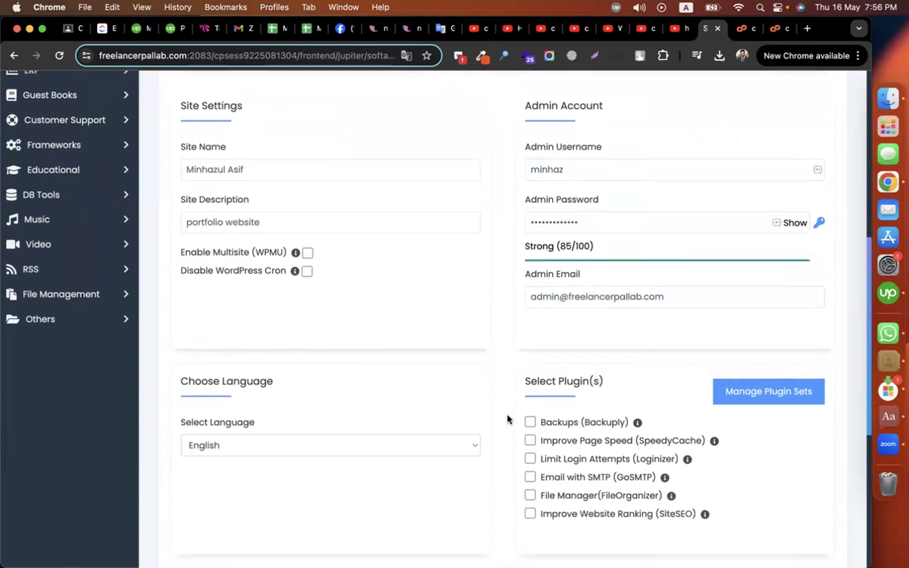
scroll(508, 419, "down", 5)
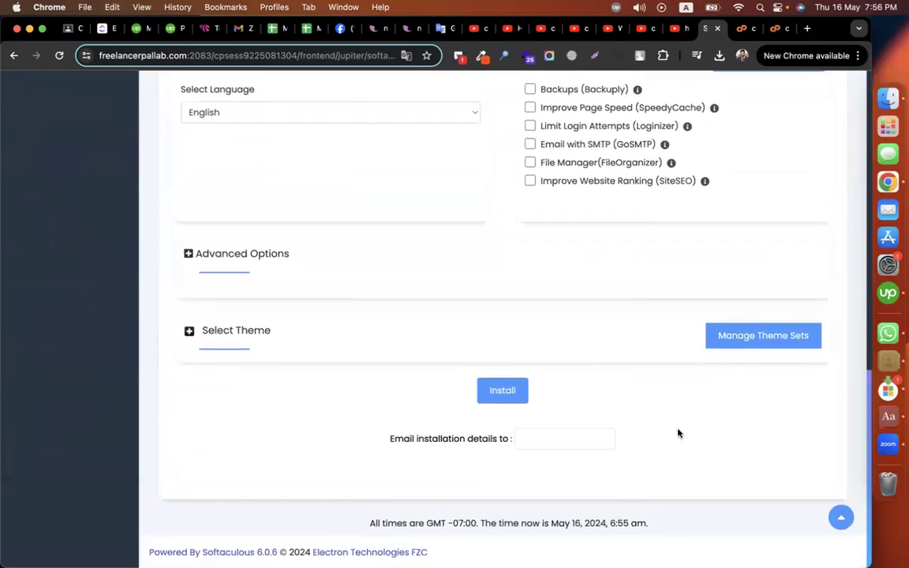
scroll(678, 433, "up", 1)
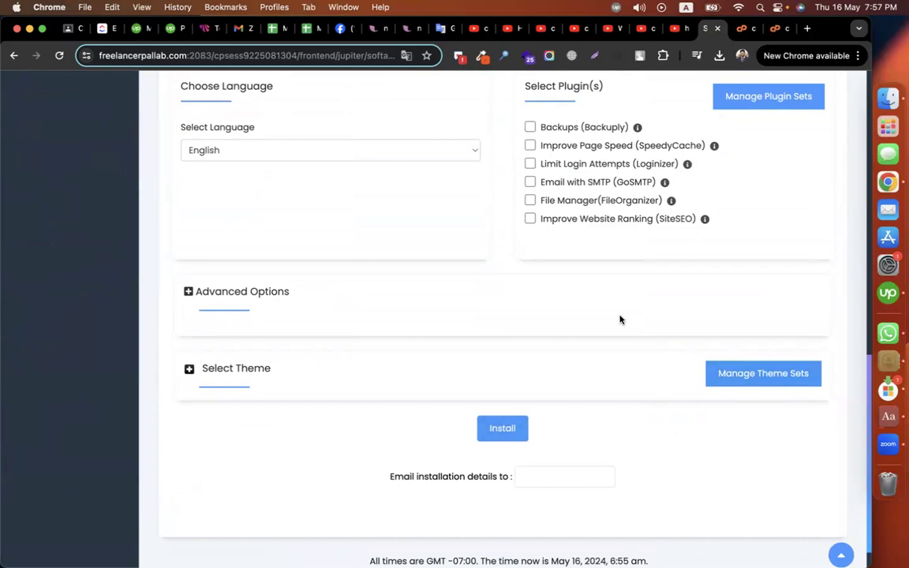
Step: Run the install, which fails because .htaccess and wp-config.php already exist, then go to File Manager
left_click(491, 431)
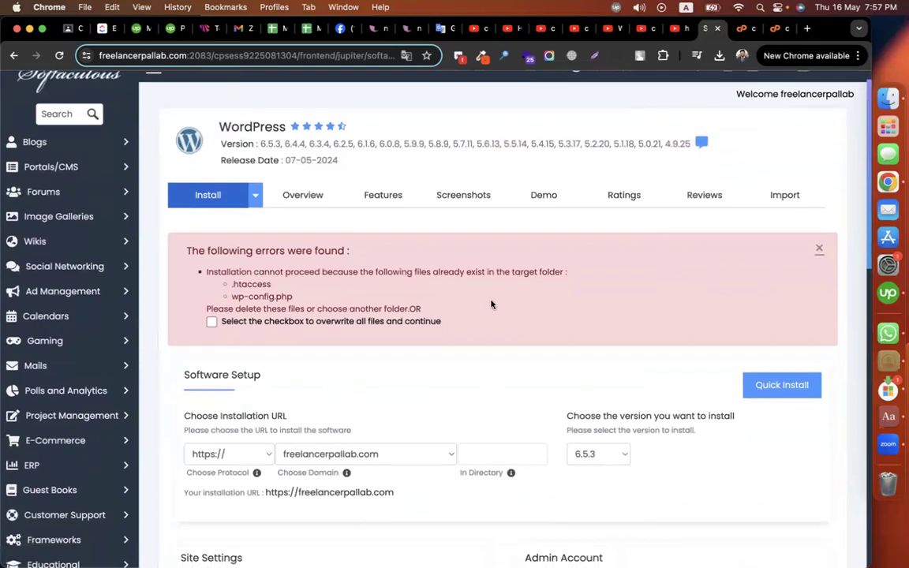
left_click(746, 29)
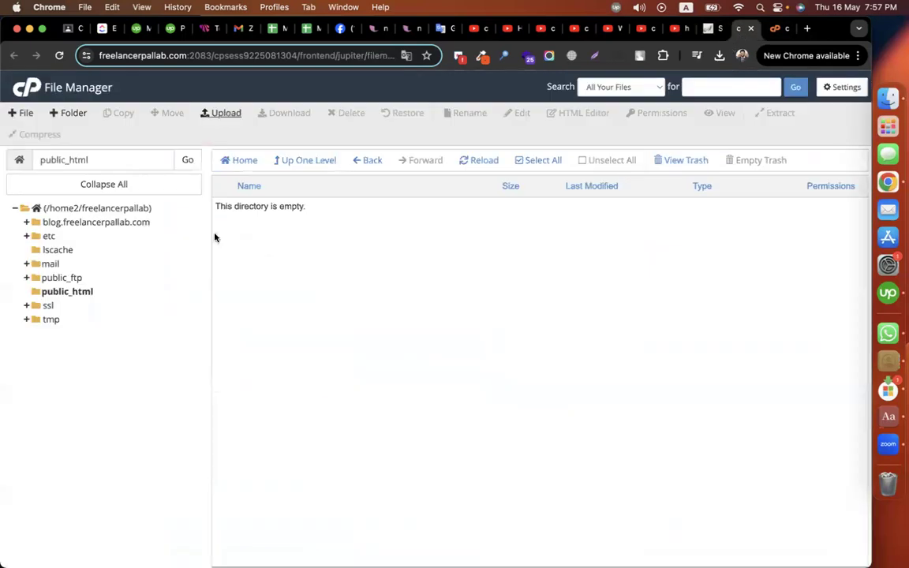
Step: Delete wp-config.php from public_html and go back to the WordPress install form
left_click(65, 291)
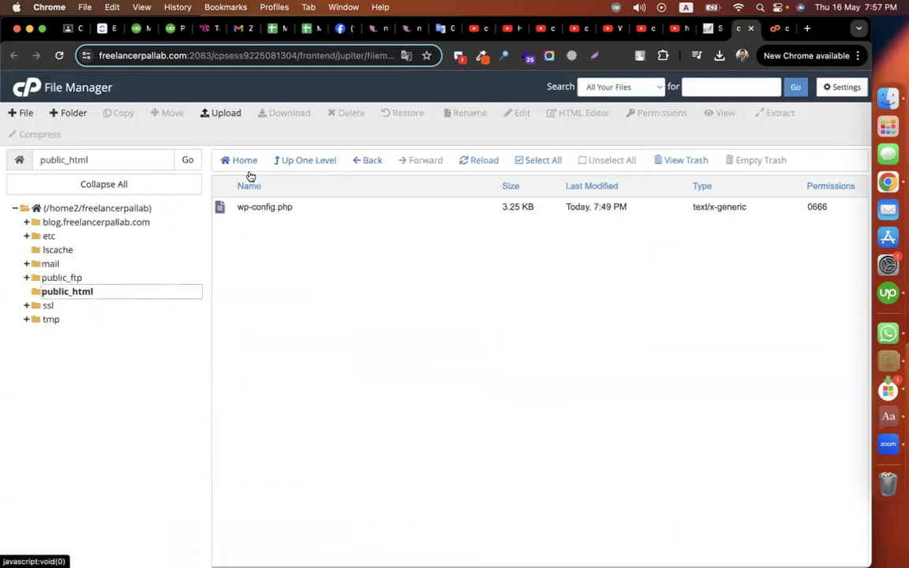
right_click(271, 209)
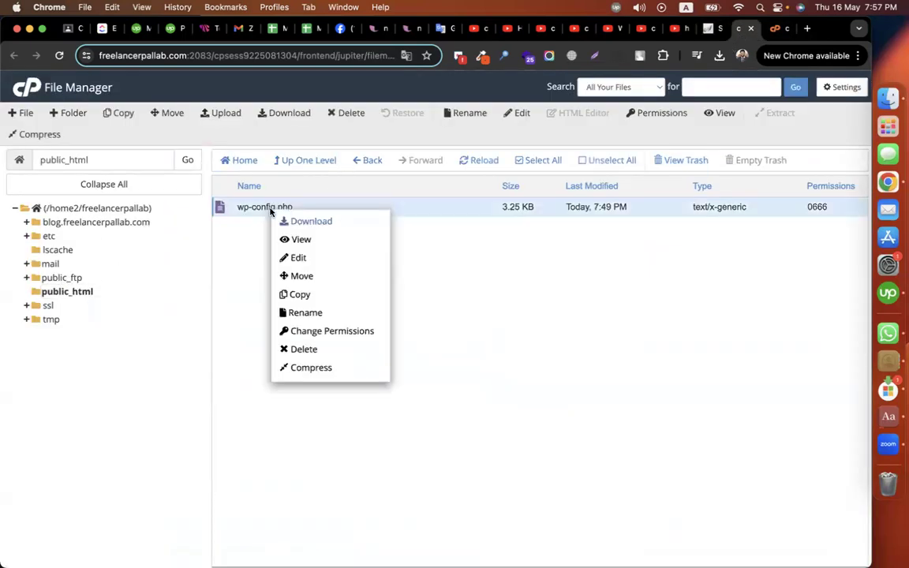
left_click(303, 348)
left_click(541, 360)
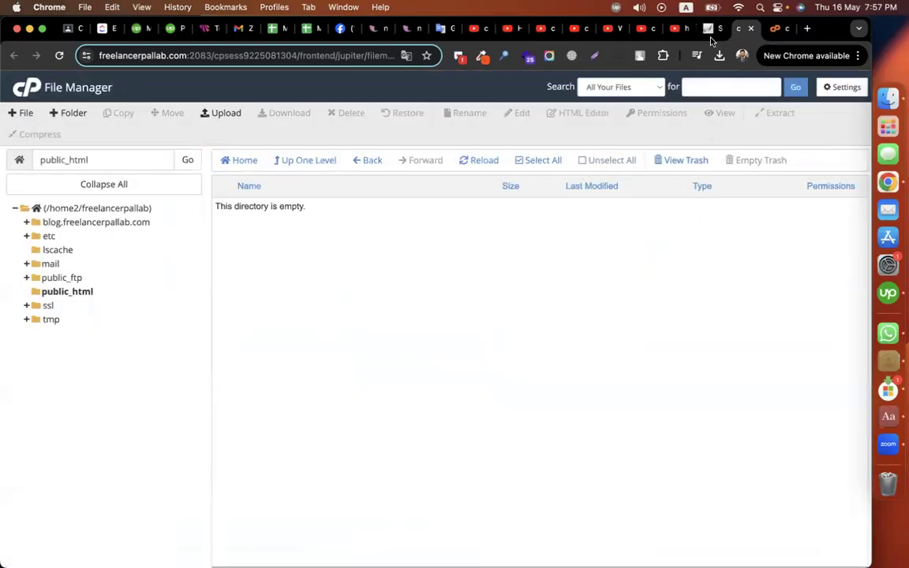
left_click(710, 28)
scroll(480, 366, "down", 10)
scroll(480, 366, "down", 4)
Step: Retry the WordPress install, which now fails only on the existing .htaccess
left_click(509, 390)
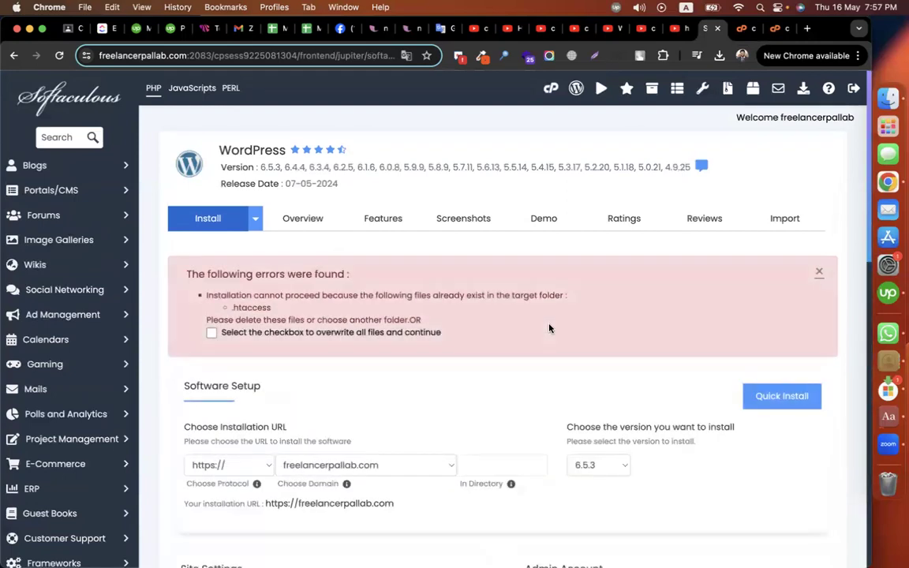
Step: Turn on Show Hidden Files in File Manager settings so .htaccess appears in public_html
left_click(740, 29)
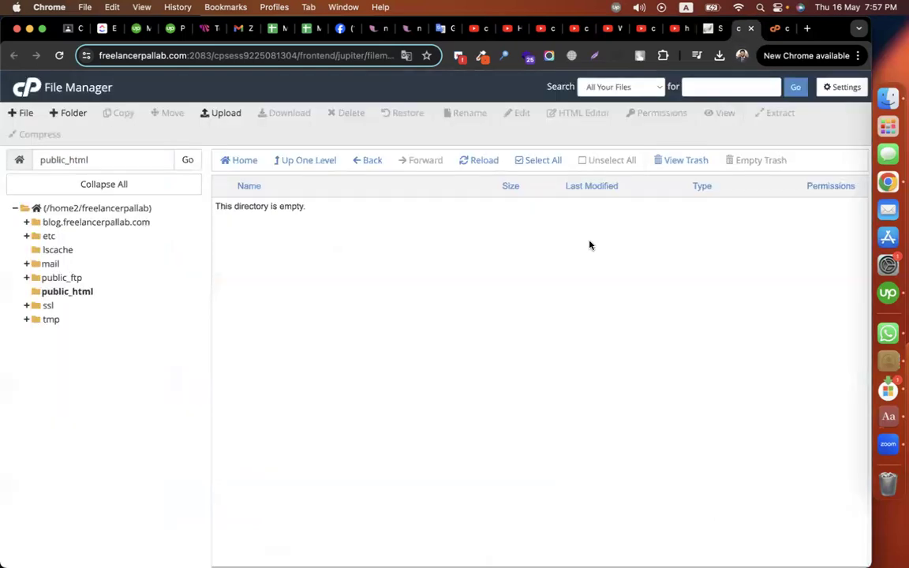
left_click(842, 87)
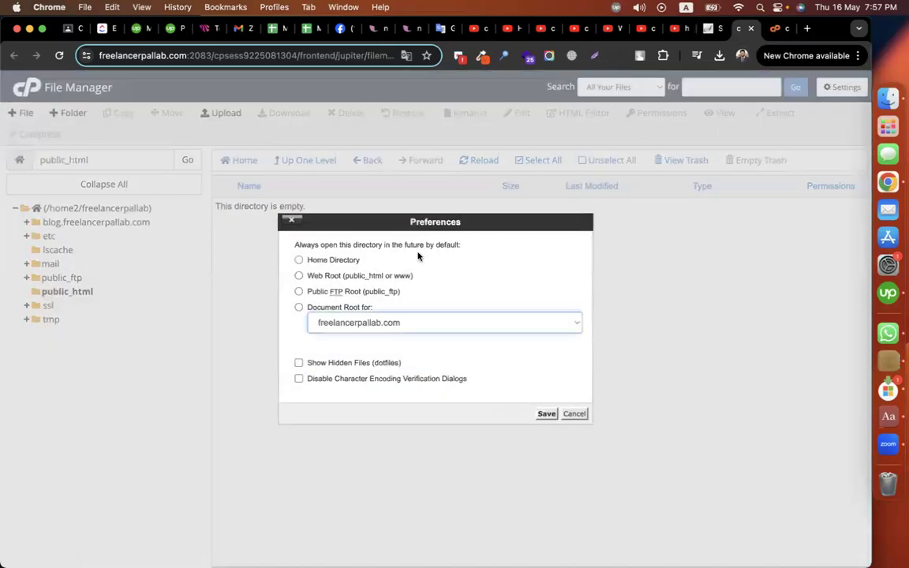
left_click(318, 367)
left_click(547, 414)
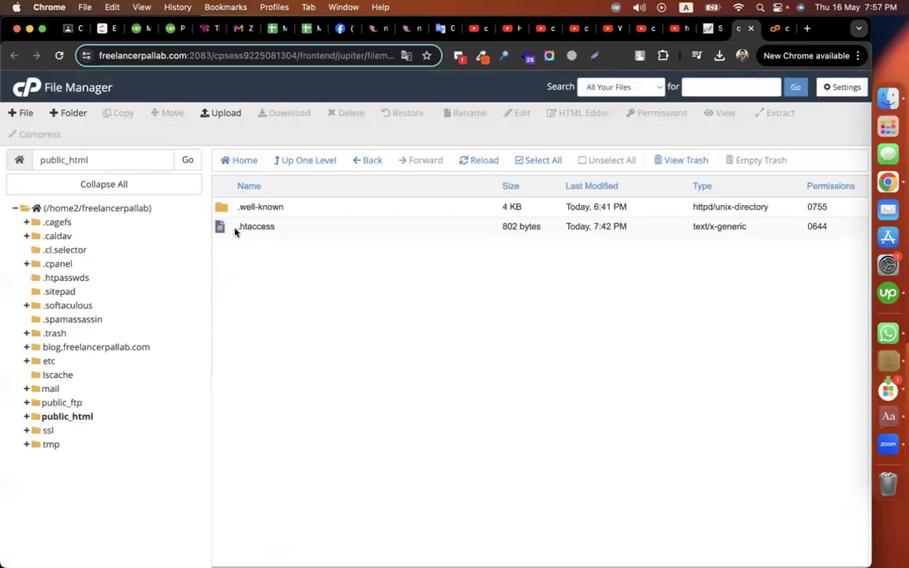
Step: Delete .htaccess from public_html and return to the WordPress install page
right_click(235, 229)
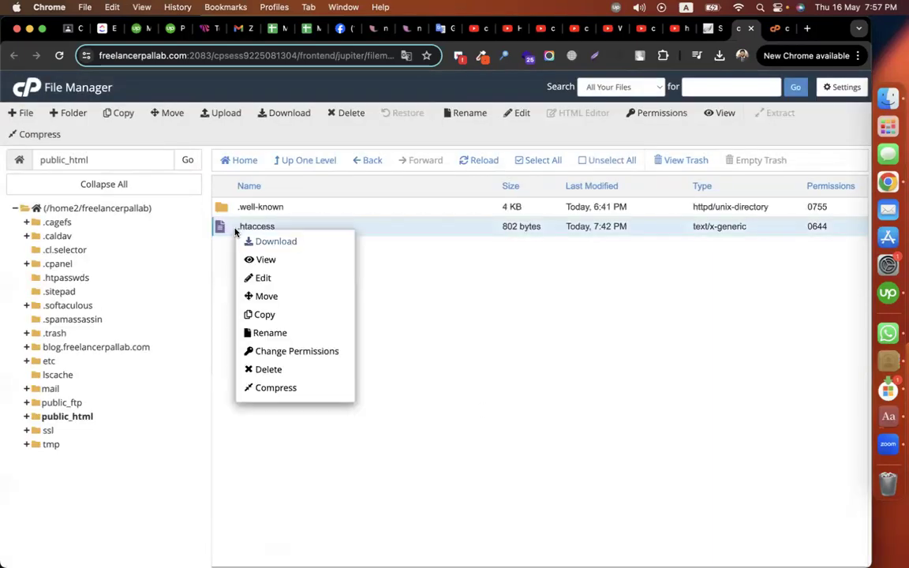
left_click(296, 369)
left_click(539, 360)
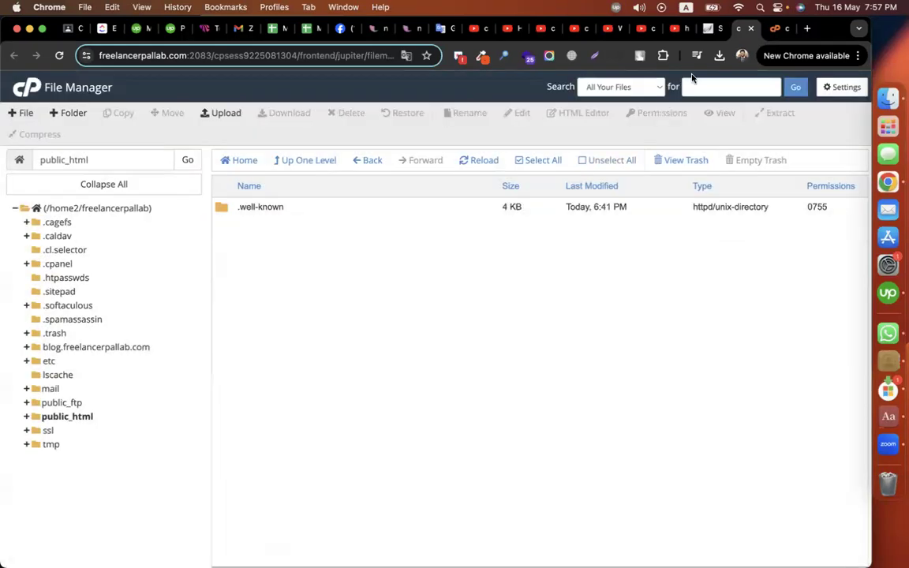
left_click(711, 33)
scroll(609, 316, "down", 10)
scroll(534, 416, "up", 5)
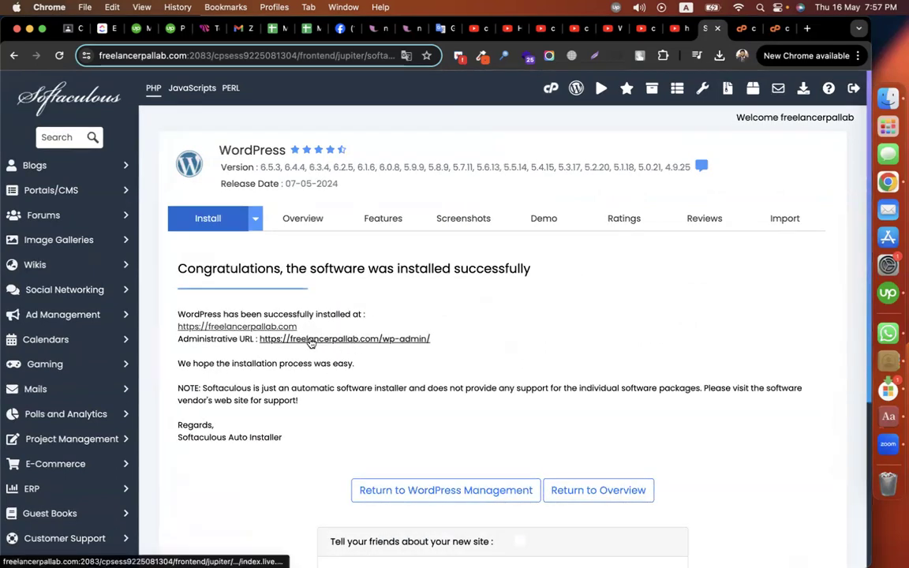
Step: After the successful install, open the freelancerpallab.com wp-admin Administrative URL in a new tab
left_click(381, 341)
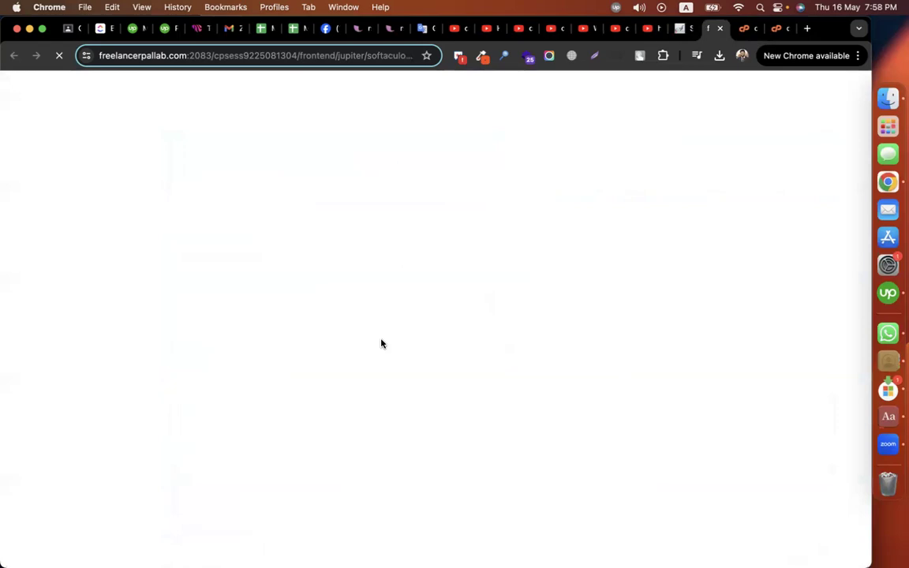
Step: Open the live freelancerpallab.com homepage via Visit Site, browse it, then return to Softaculous
scroll(371, 316, "down", 5)
scroll(384, 361, "up", 5)
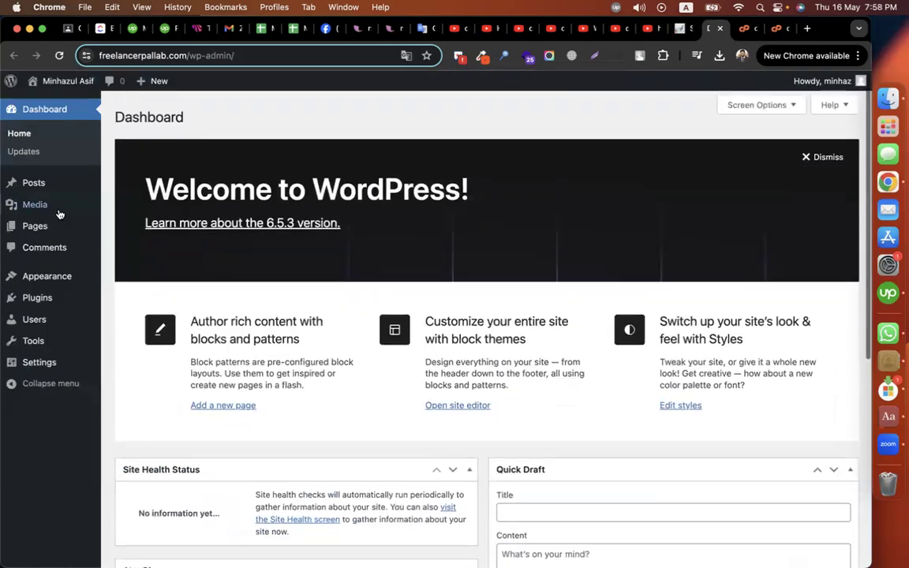
mouse_move(57, 82)
right_click(49, 102)
left_click(119, 106)
left_click(714, 29)
scroll(512, 318, "down", 20)
scroll(512, 317, "up", 10)
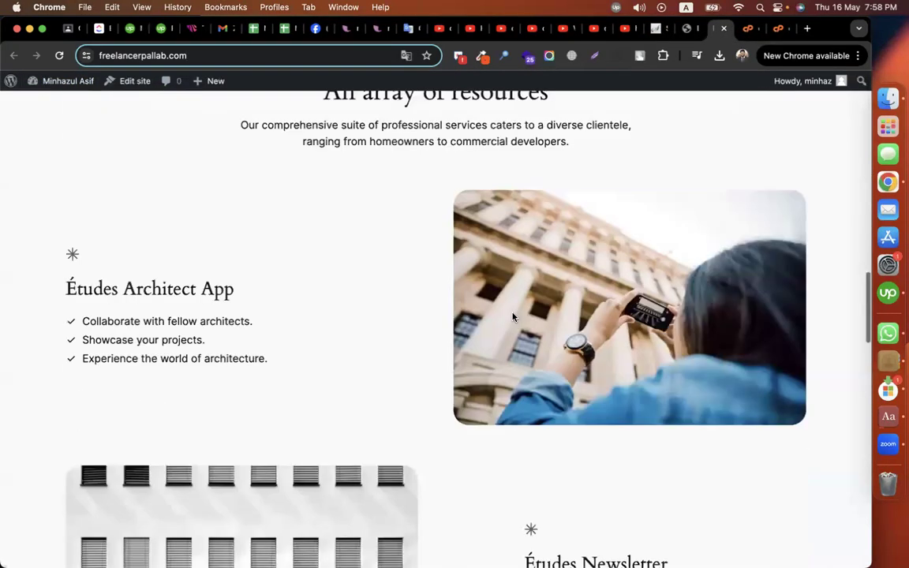
scroll(512, 317, "up", 10)
left_click(658, 29)
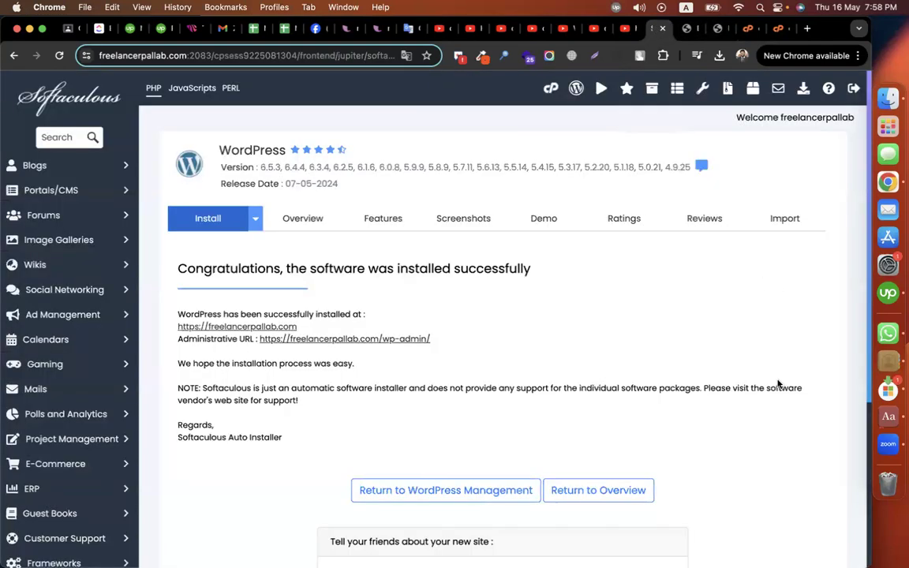
Step: Show the Overview and reload so Current Installations lists freelancerpallab.com, version 6.5.3
scroll(776, 356, "down", 5)
scroll(777, 381, "up", 5)
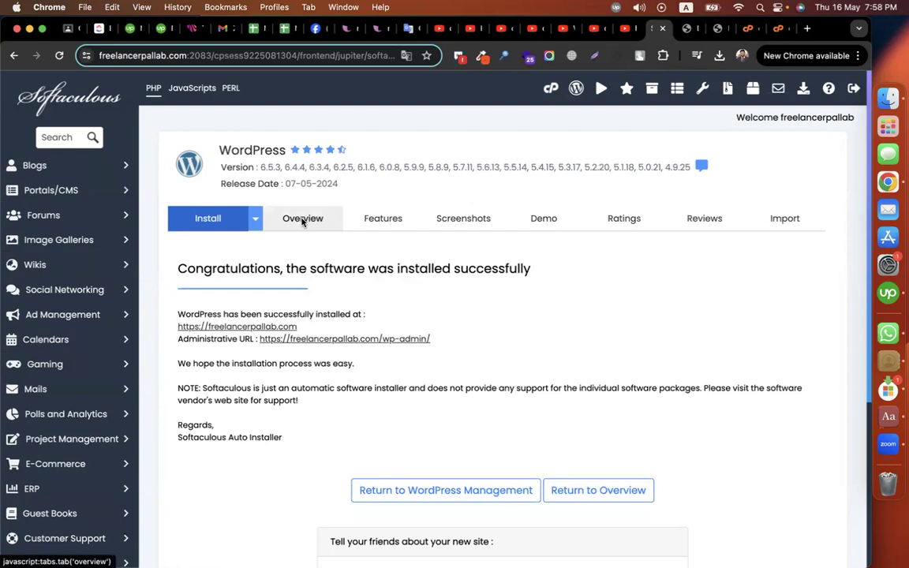
left_click(302, 221)
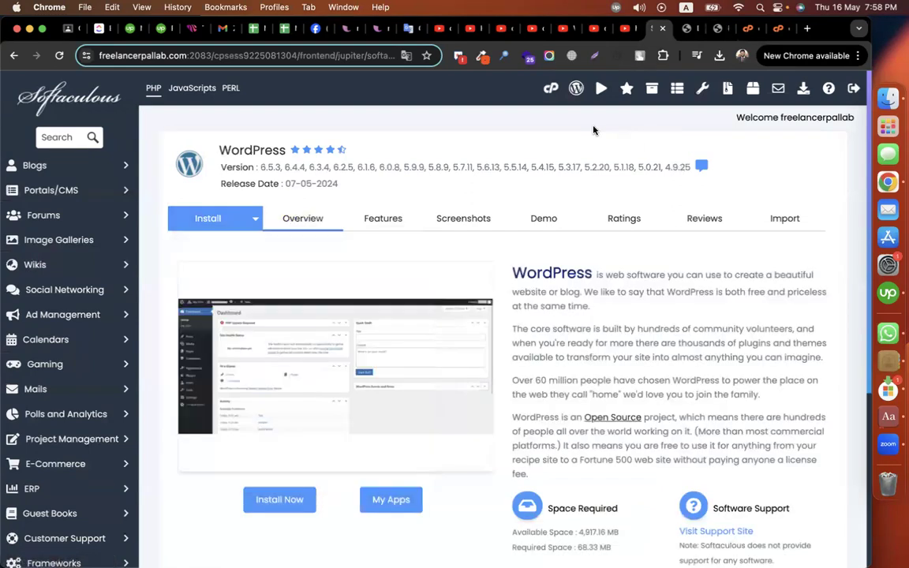
scroll(476, 316, "down", 5)
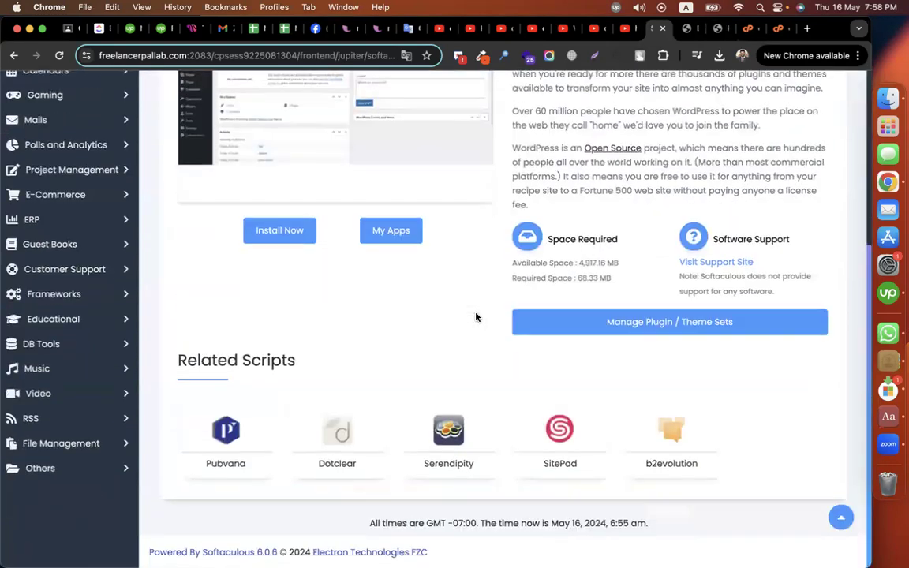
scroll(356, 276, "up", 5)
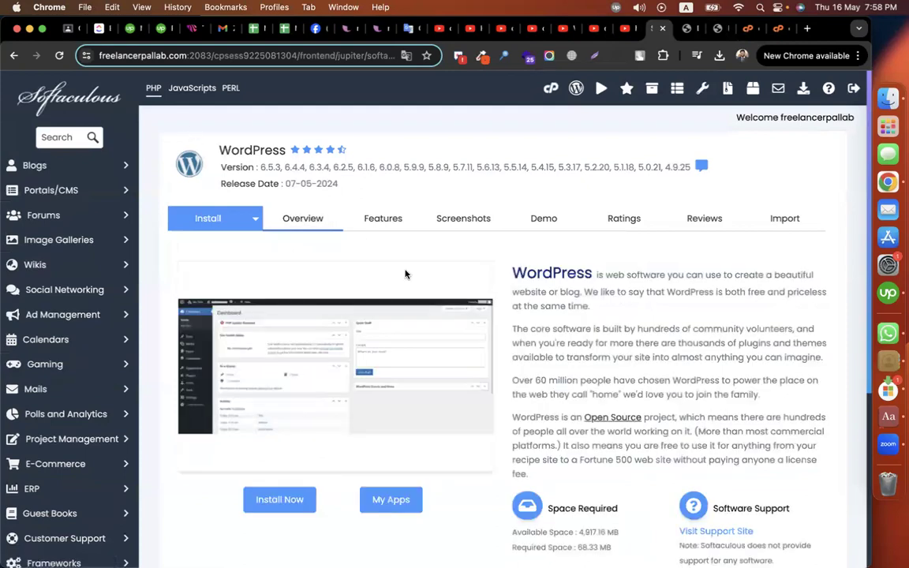
scroll(367, 243, "down", 5)
scroll(404, 274, "up", 5)
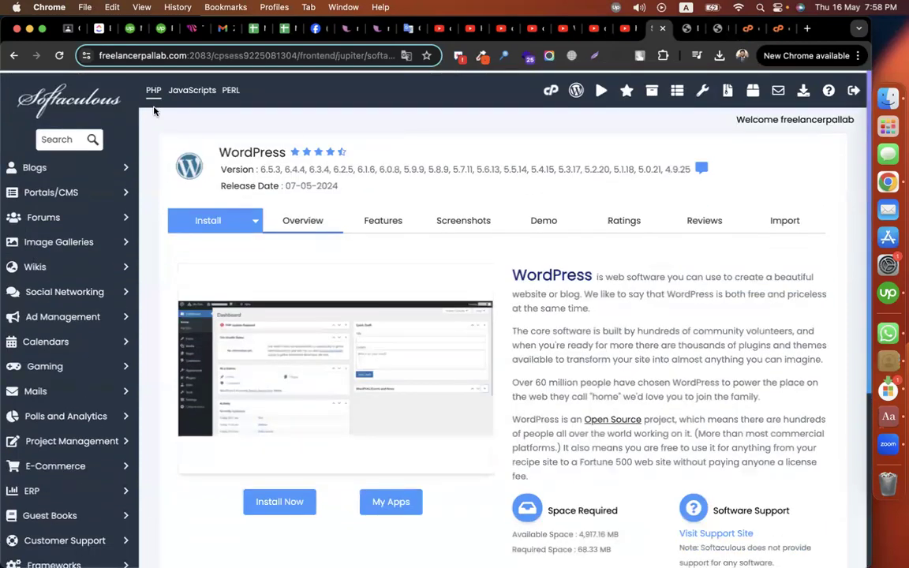
left_click(59, 55)
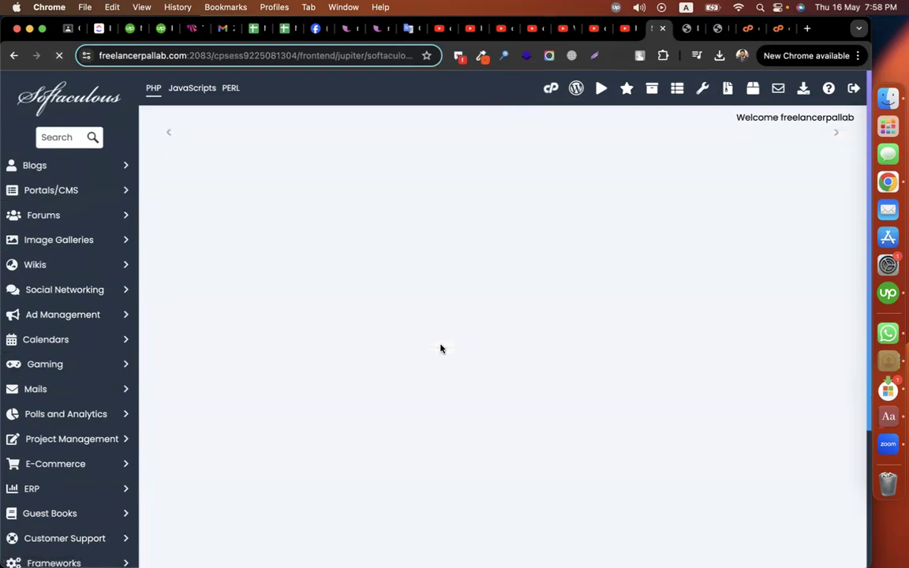
scroll(438, 348, "down", 6)
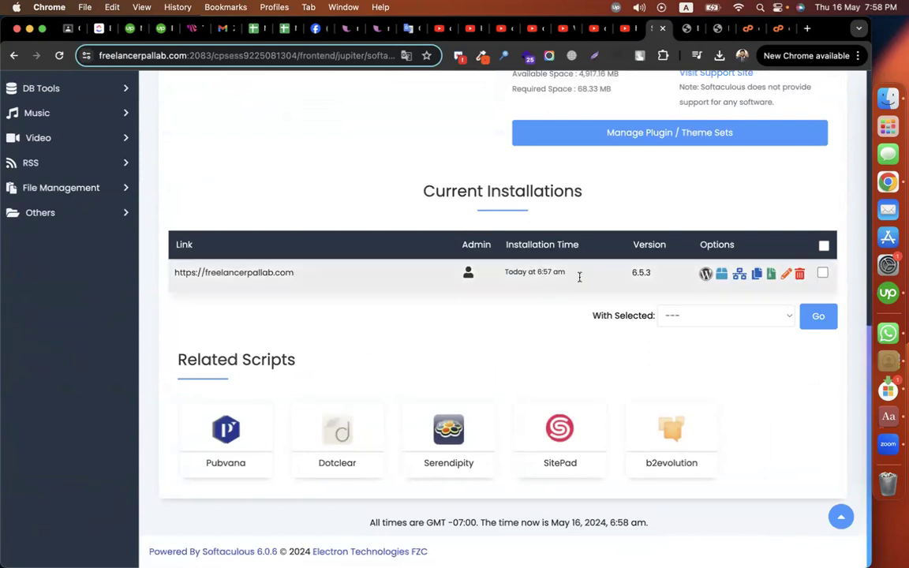
Step: Remove the freelancerpallab.com WordPress installation completely via the With Selected bulk action, confirming both prompts
left_click(823, 274)
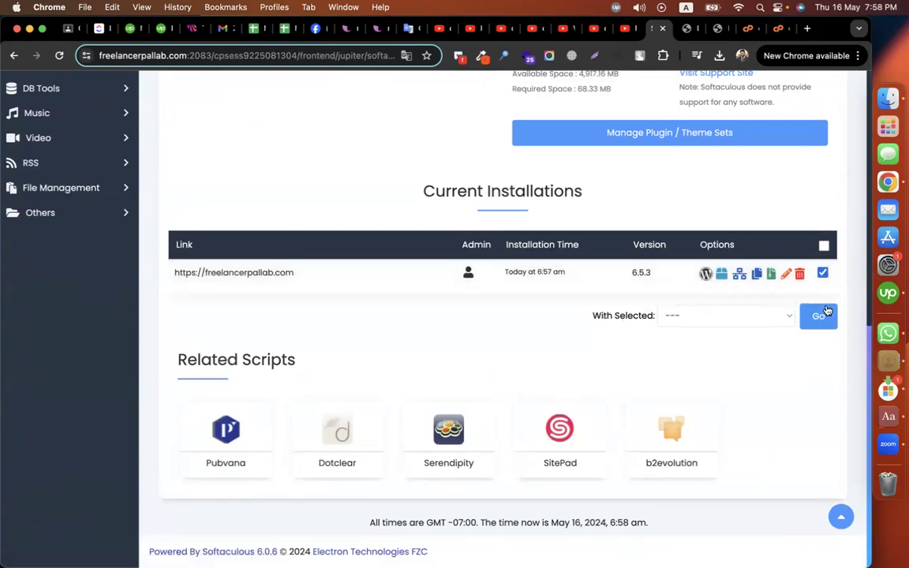
left_click(712, 322)
left_click(702, 328)
left_click(818, 317)
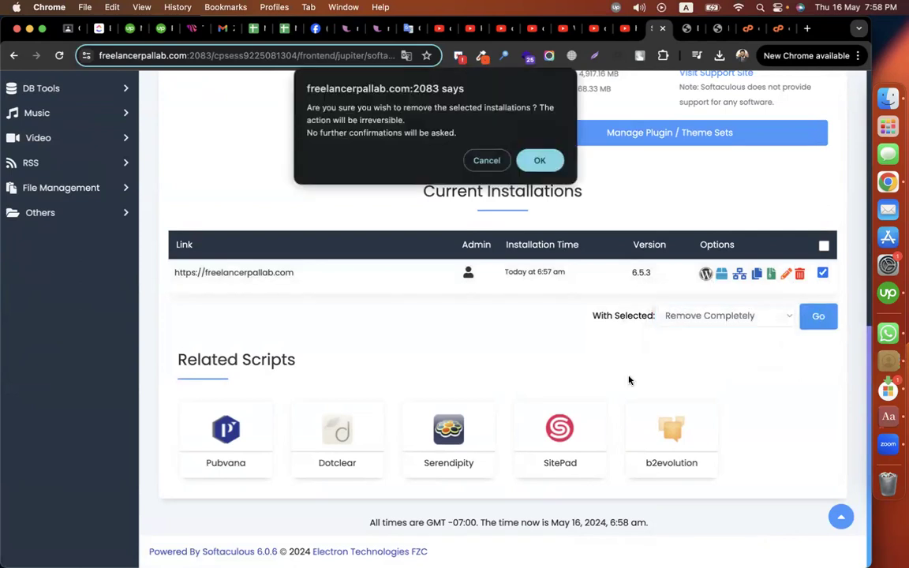
left_click(540, 160)
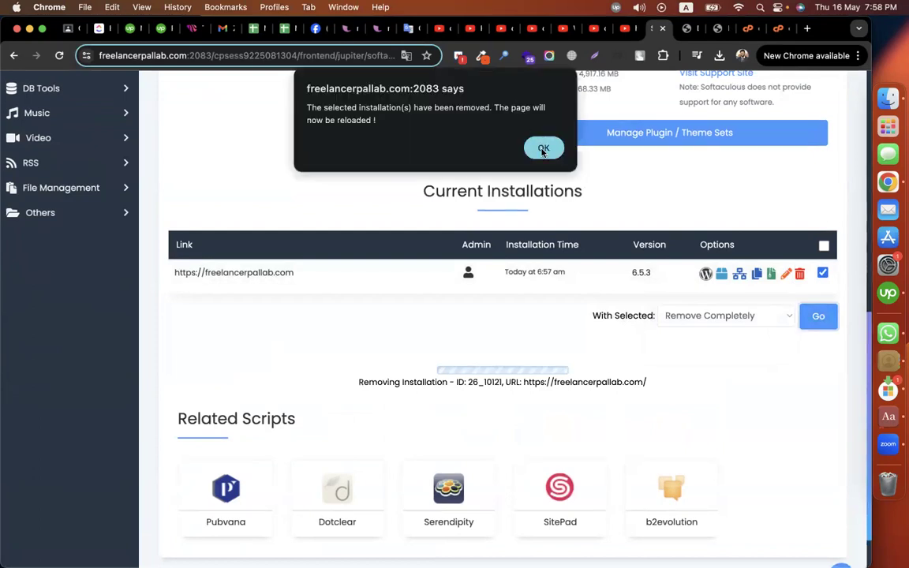
key("Return")
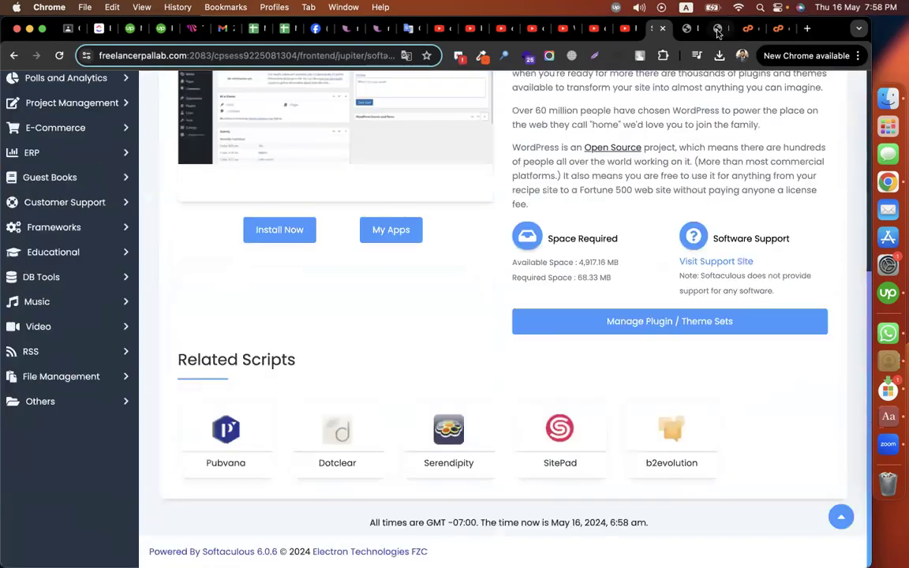
left_click(718, 30)
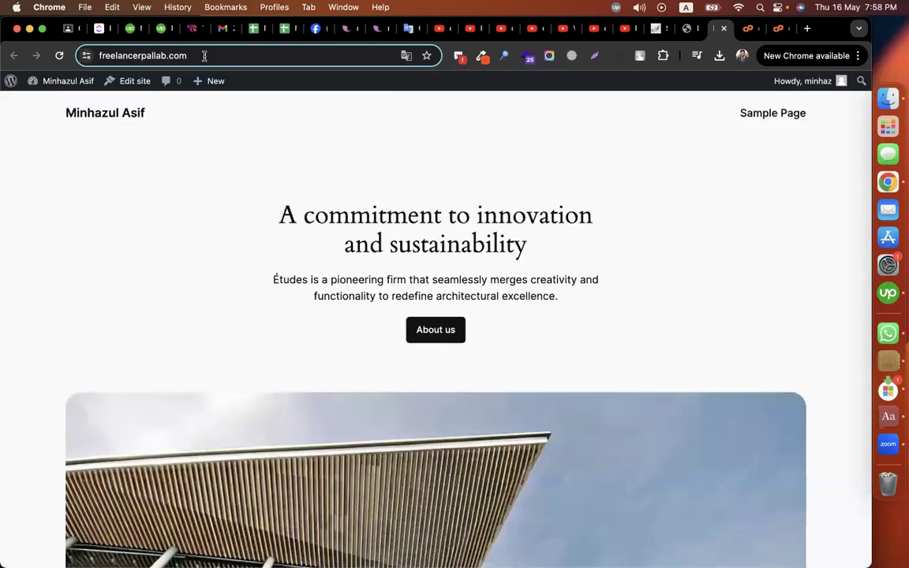
Step: Reload freelancerpallab.com to verify it returns 404 Not Found, then go back to Softaculous's WordPress page
key("Return")
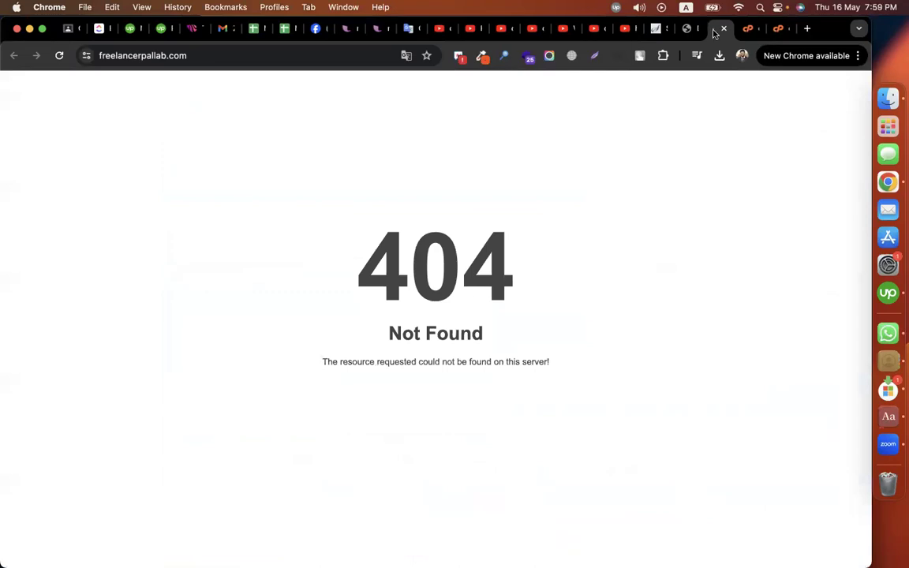
left_click(658, 28)
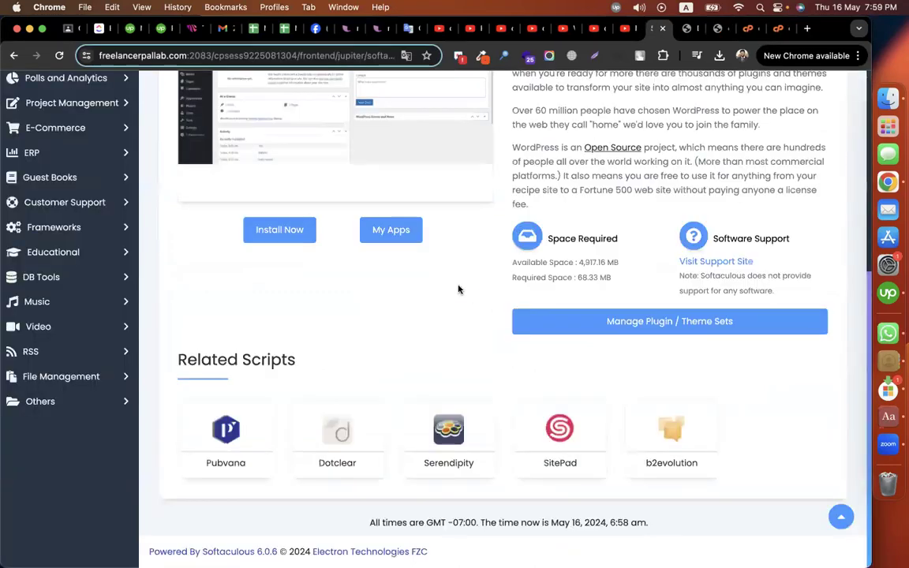
scroll(458, 289, "up", 5)
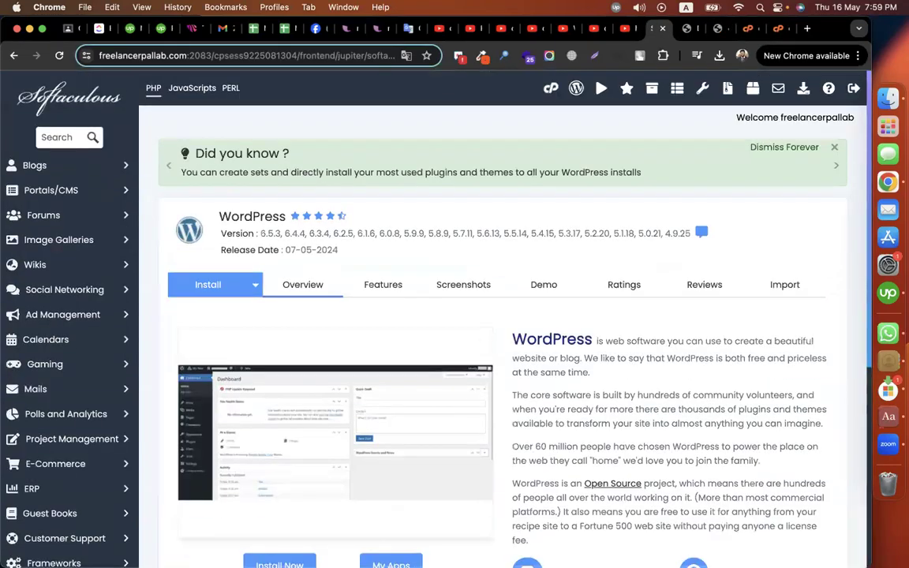